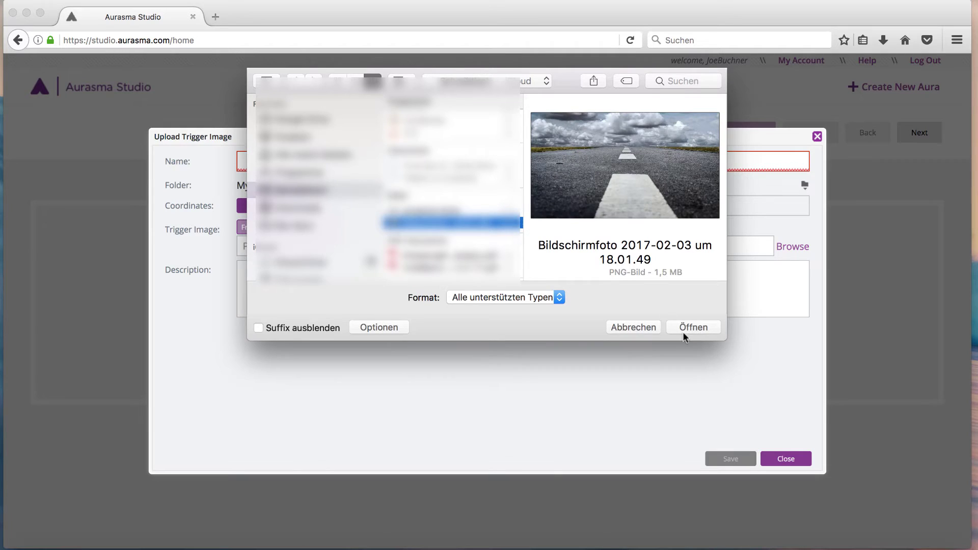
# Step: Upload the selected road screenshot as the trigger image under the name "Straße"
pyautogui.click(693, 327)
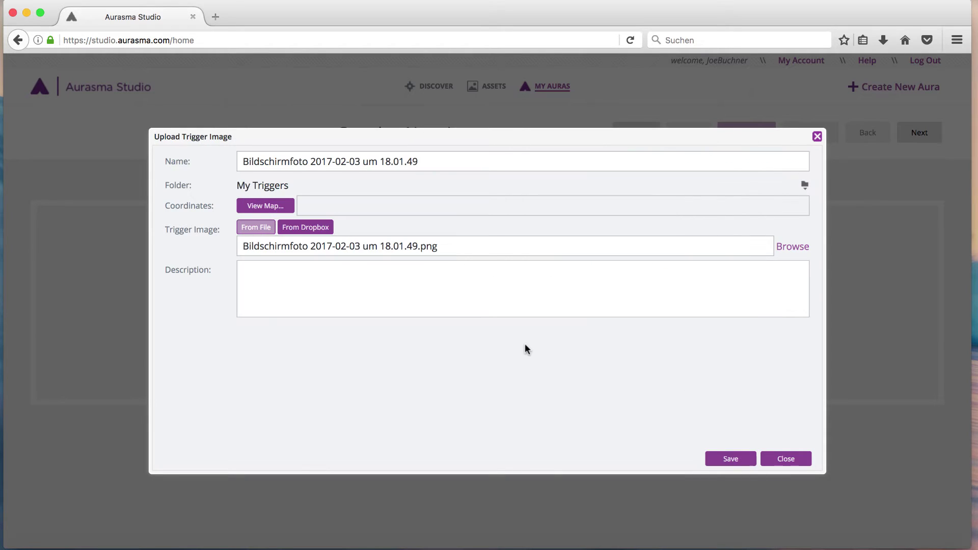
pyautogui.moveTo(433, 160); pyautogui.dragTo(229, 163)
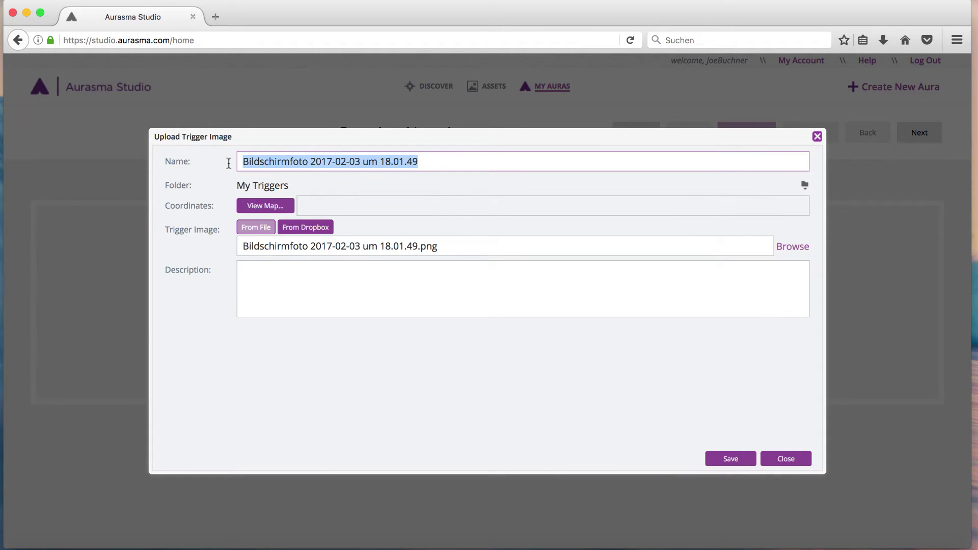
pyautogui.write('Straße')
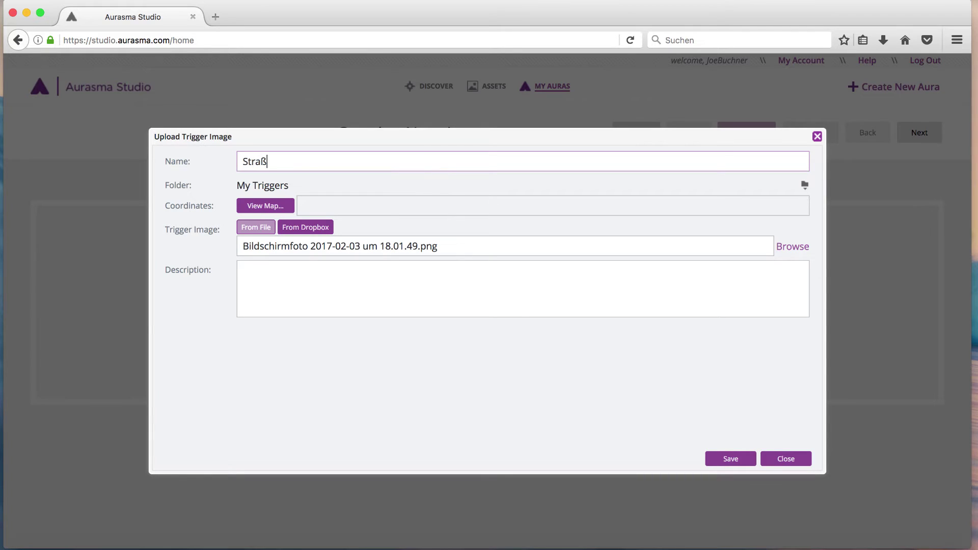
pyautogui.click(724, 457)
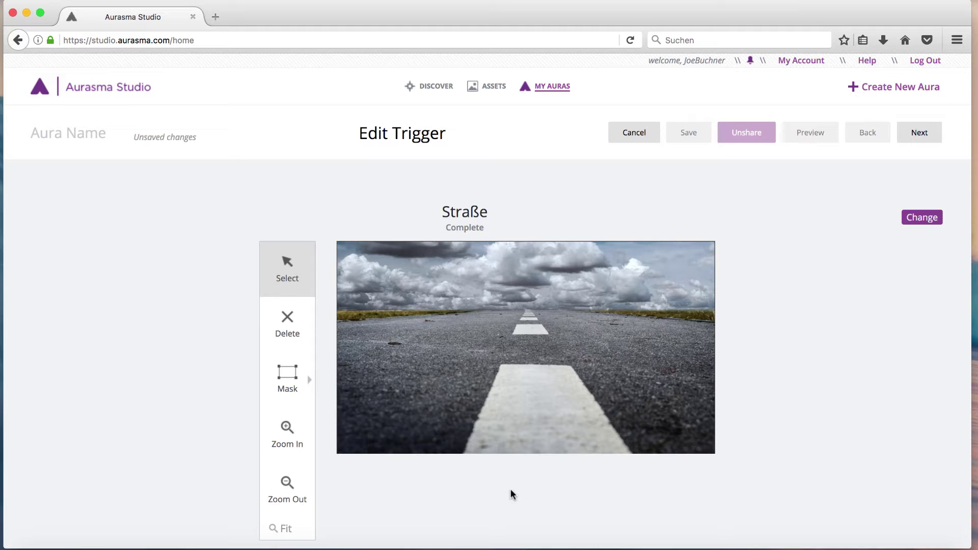
# Step: Draw a rectangular mask across the sky area of the trigger image and delete that mask again
pyautogui.click(301, 384)
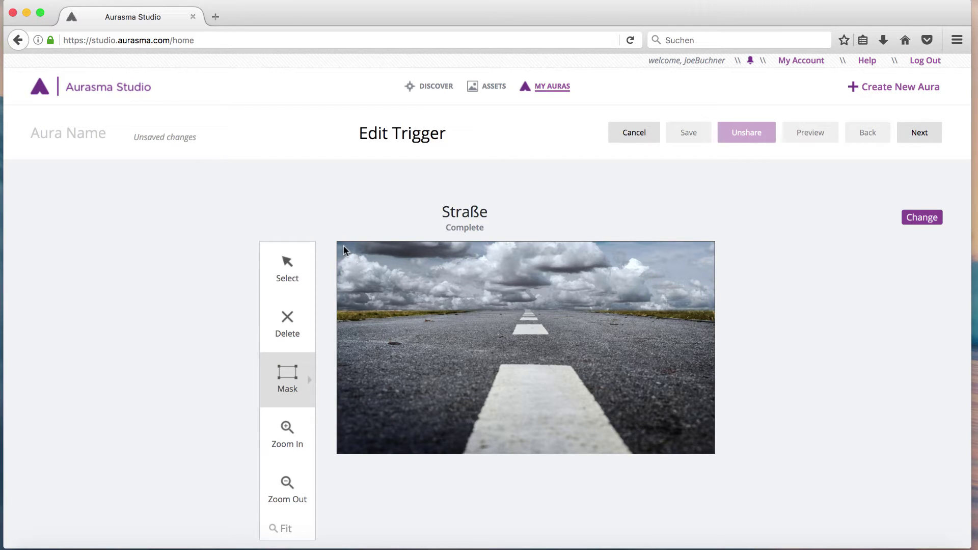
pyautogui.moveTo(343, 247)
pyautogui.mouseDown()
pyautogui.moveTo(356, 274)
pyautogui.moveTo(402, 313)
pyautogui.moveTo(441, 317)
pyautogui.mouseUp()
pyautogui.moveTo(523, 327); pyautogui.dragTo(706, 326)
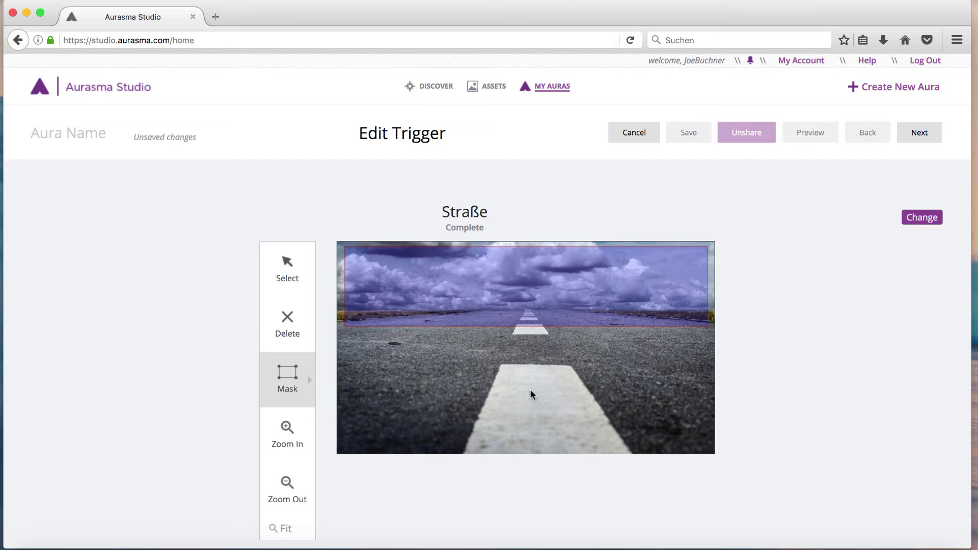
pyautogui.click(289, 333)
pyautogui.click(388, 290)
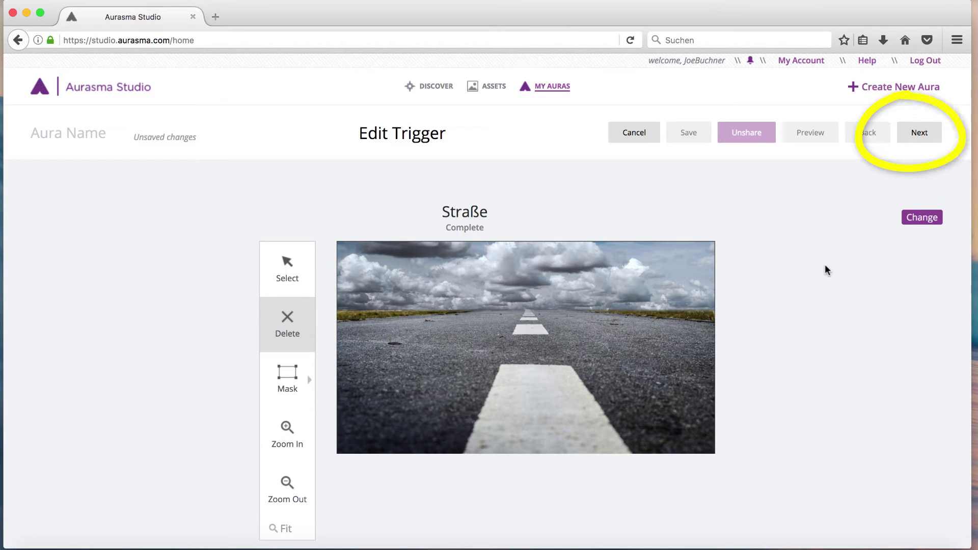
# Step: Proceed to overlay editing, set the view to 67%, and choose Auto Animation.mp4 as the new overlay video
pyautogui.click(922, 134)
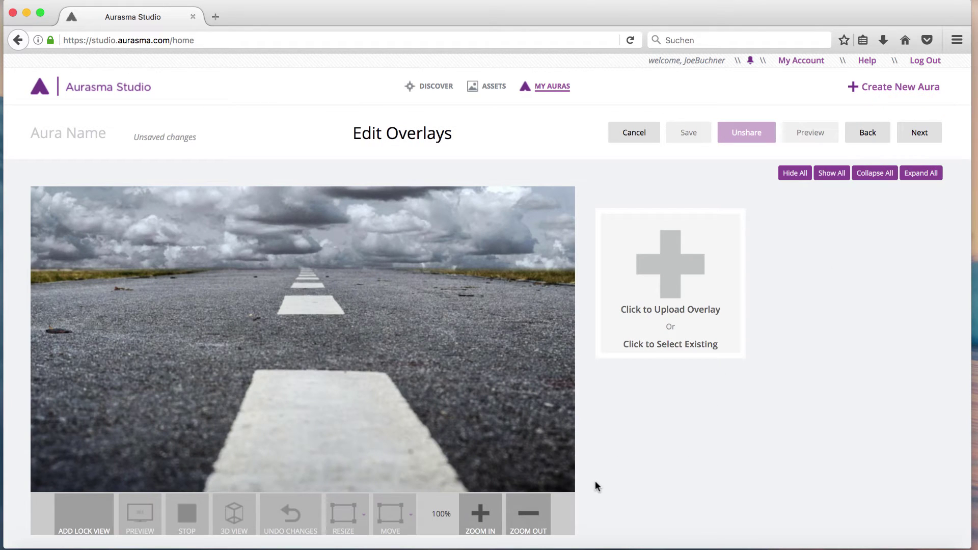
pyautogui.click(530, 517)
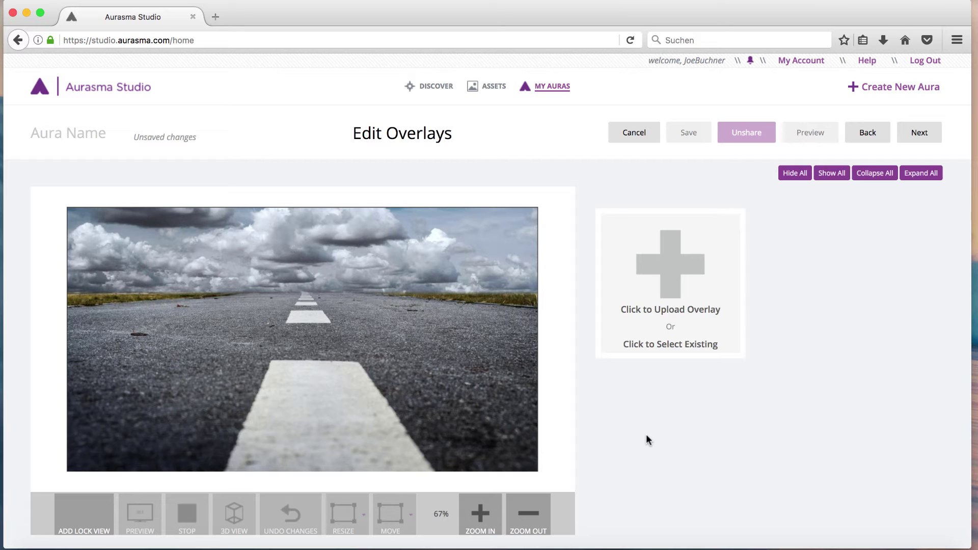
pyautogui.click(672, 259)
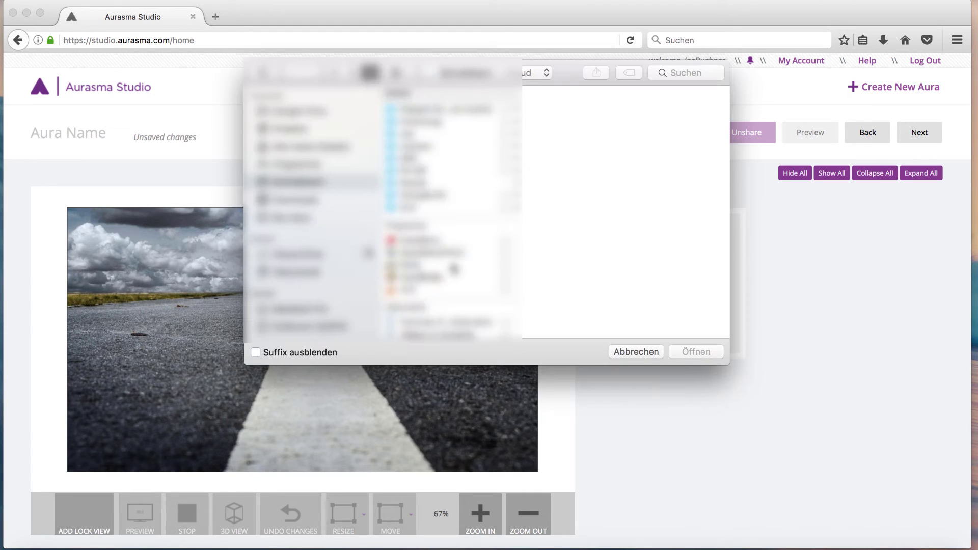
pyautogui.scroll(-10, 454, 269)
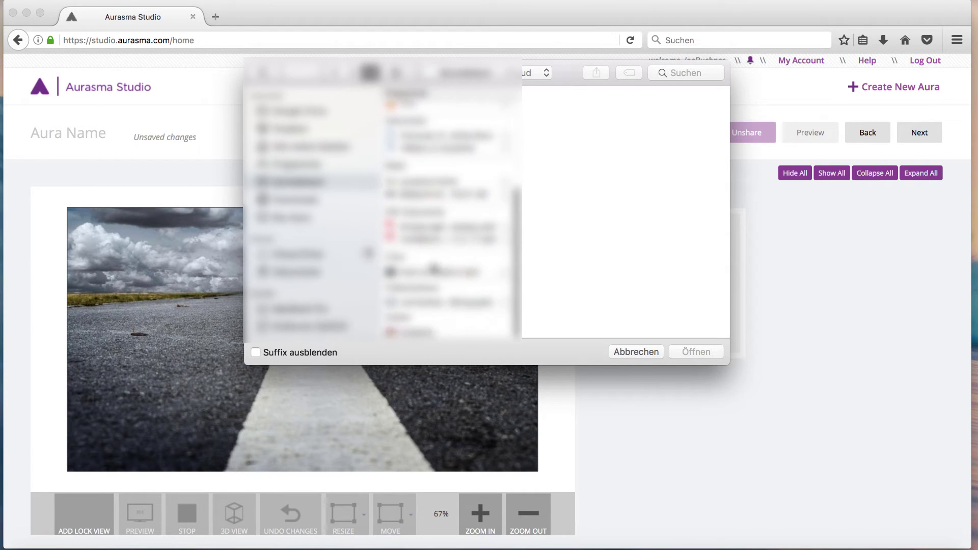
pyautogui.click(435, 271)
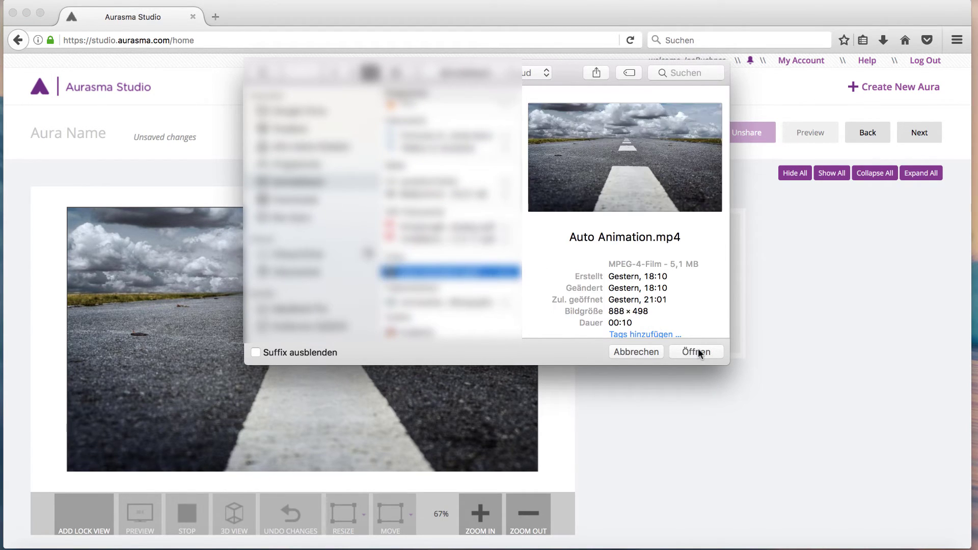
pyautogui.click(698, 352)
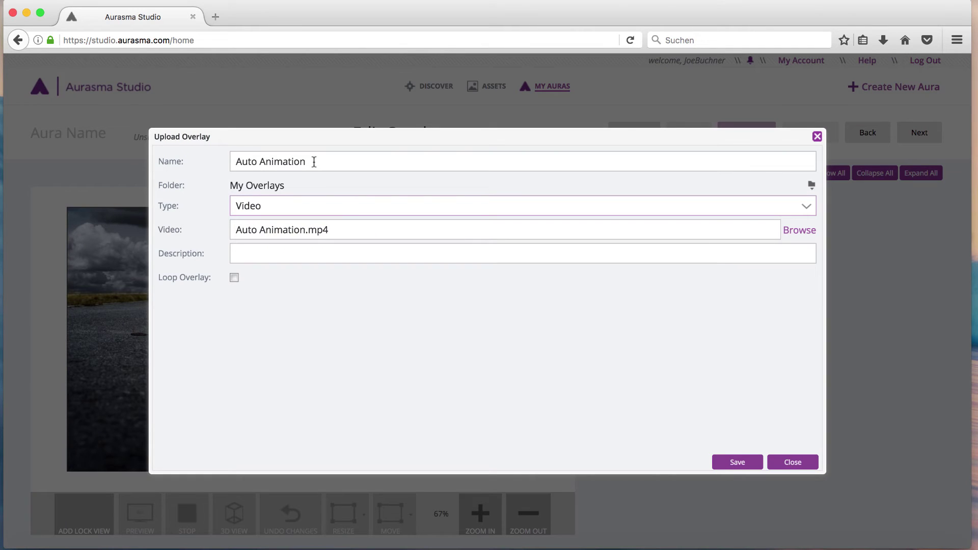
# Step: Save the overlay under the name "Auto Animation" without looping and enlarge it to cover the entire trigger image
pyautogui.click(314, 162)
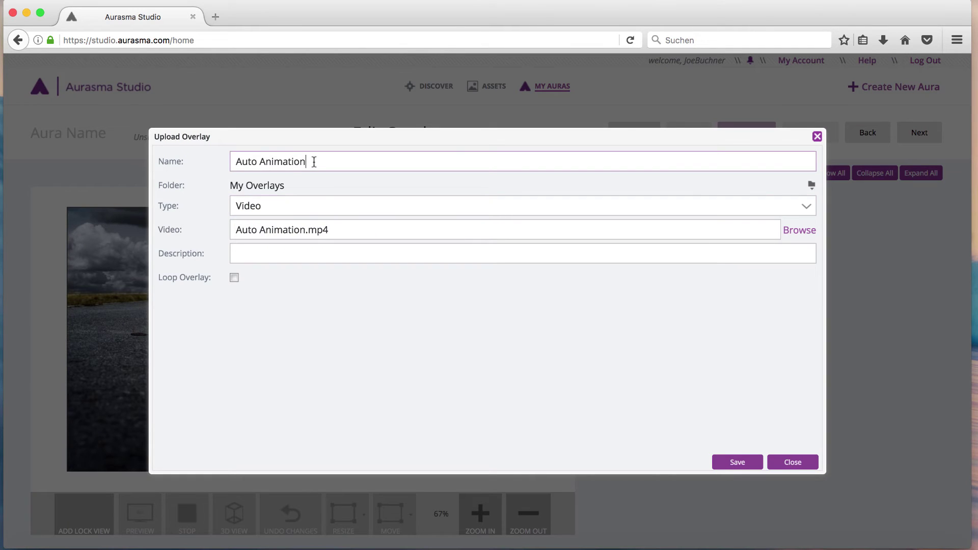
pyautogui.click(278, 254)
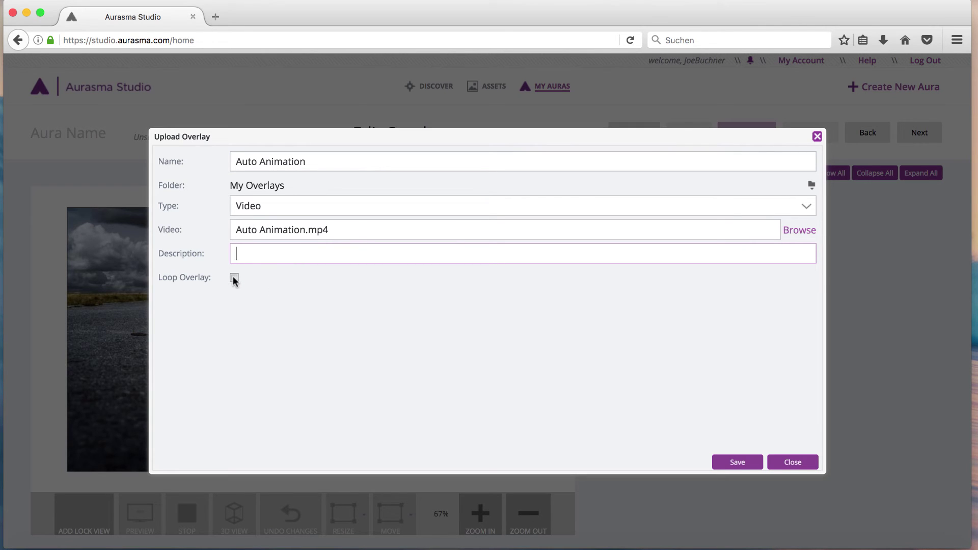
pyautogui.click(738, 464)
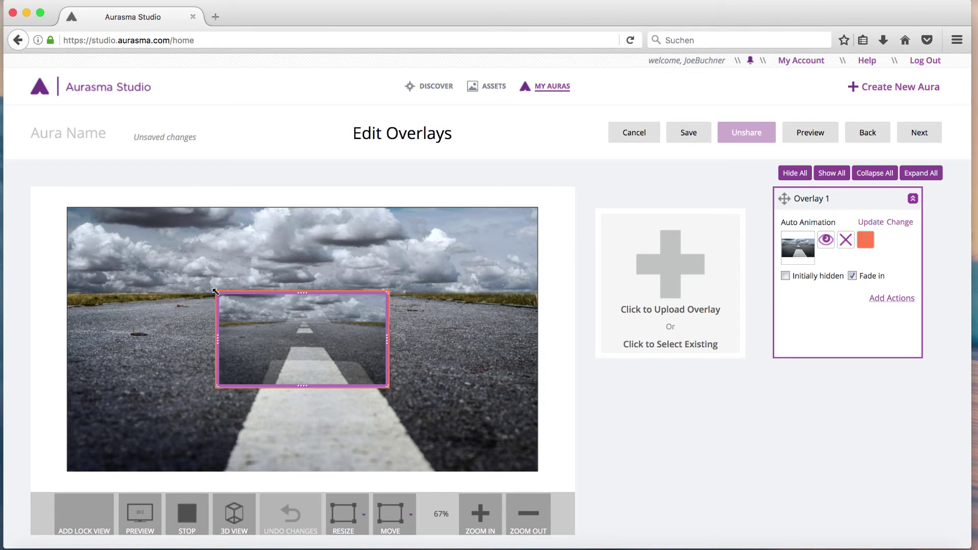
pyautogui.moveTo(169, 264); pyautogui.dragTo(65, 207)
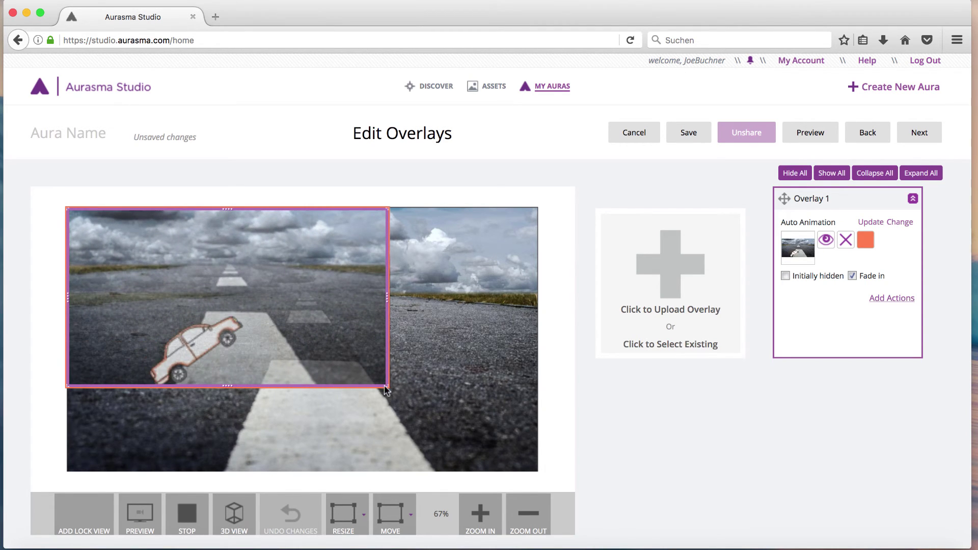
pyautogui.moveTo(388, 389); pyautogui.dragTo(537, 470)
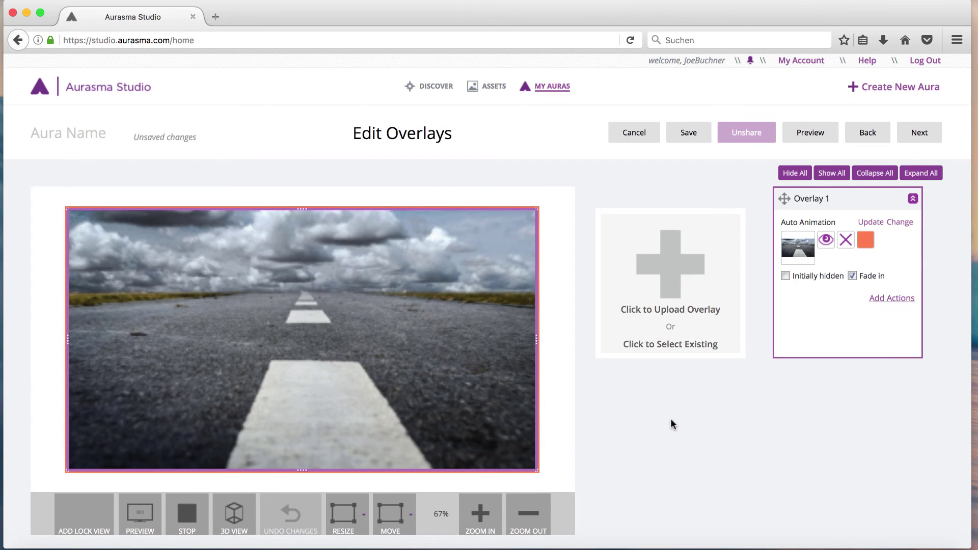
pyautogui.click(897, 300)
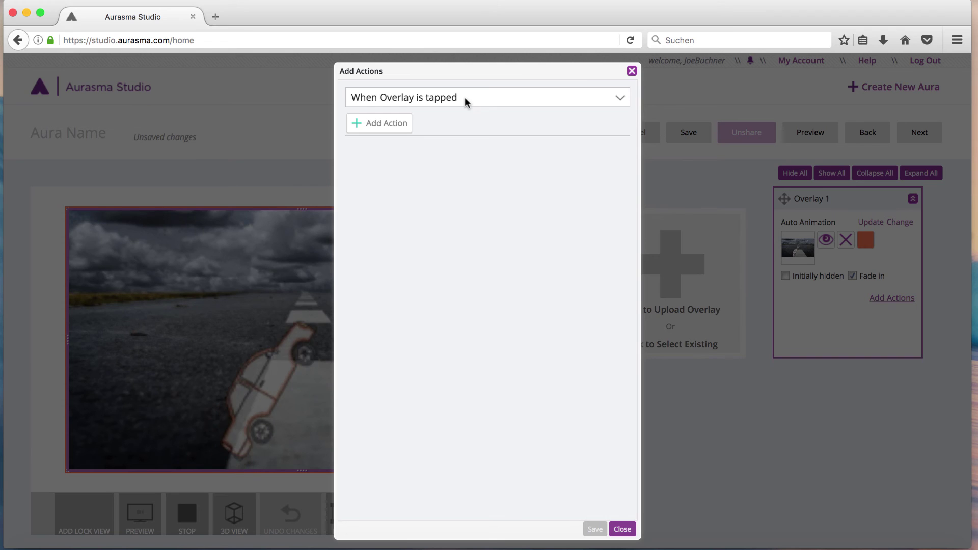
pyautogui.click(381, 128)
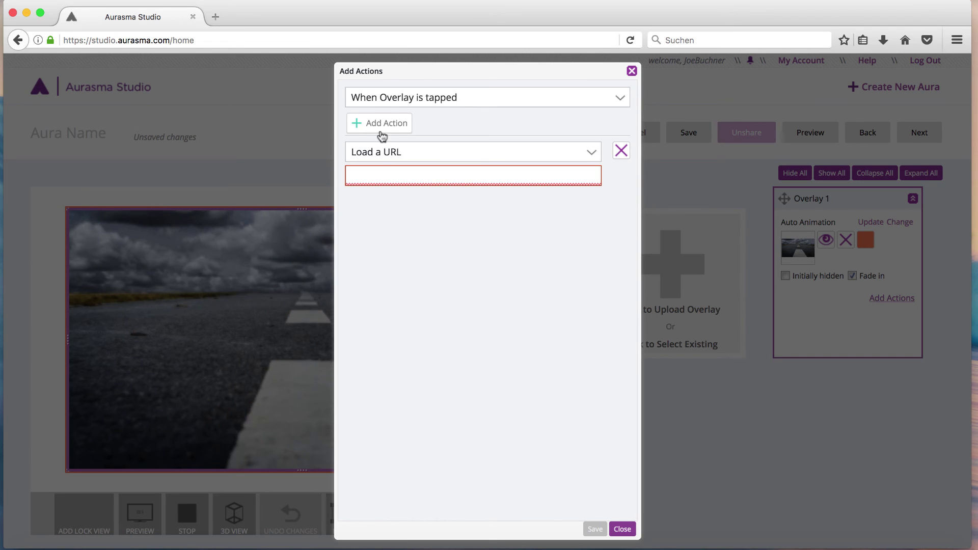
pyautogui.click(374, 175)
pyautogui.write('www.fl')
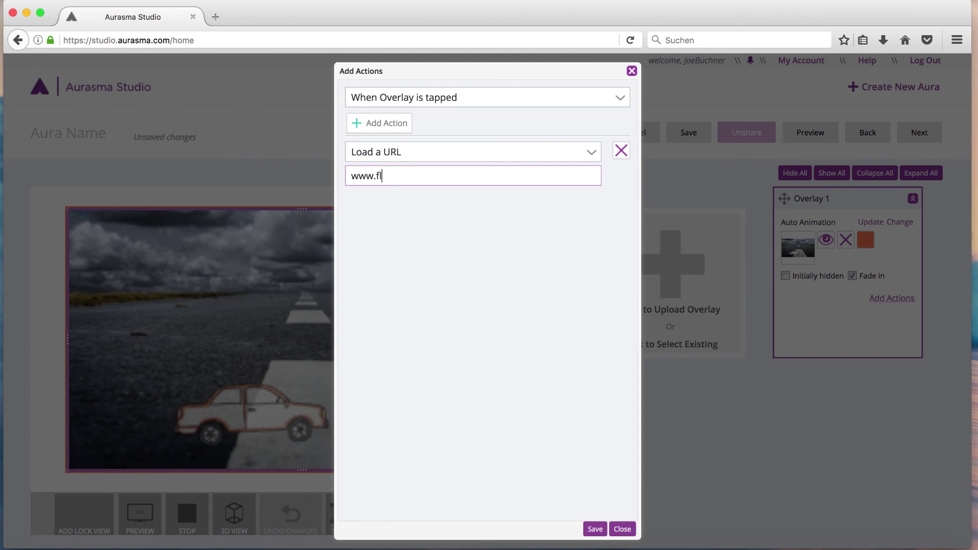
pyautogui.write('ipped-classr')
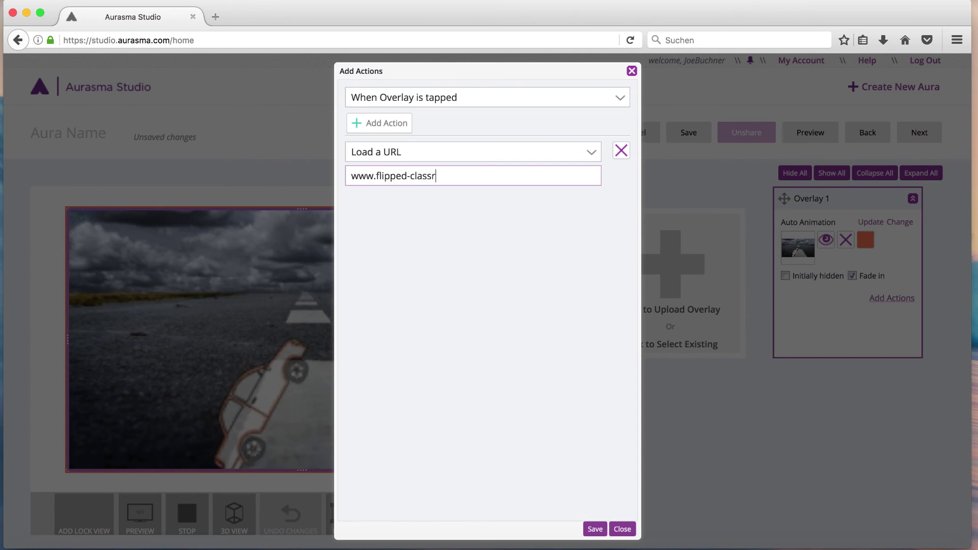
pyautogui.write('oom-austria.at')
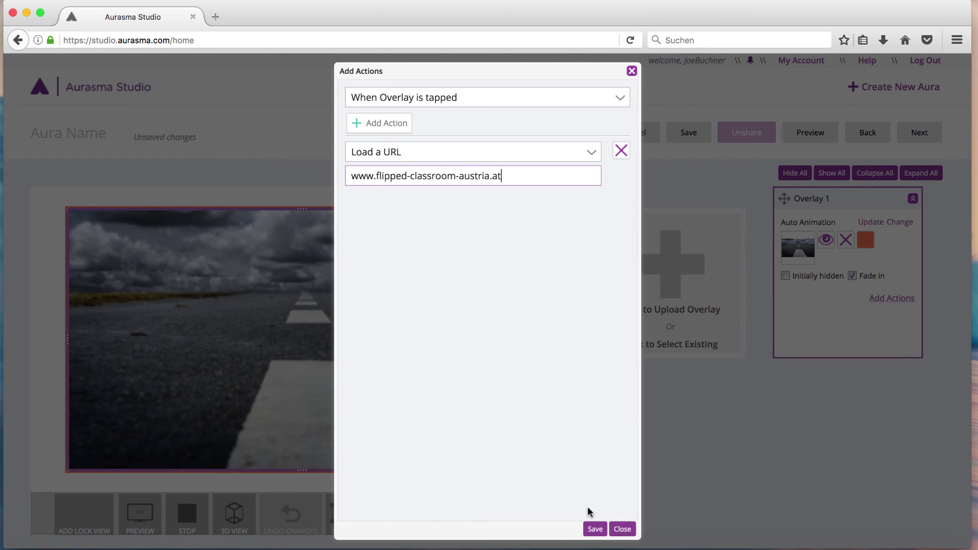
pyautogui.click(592, 530)
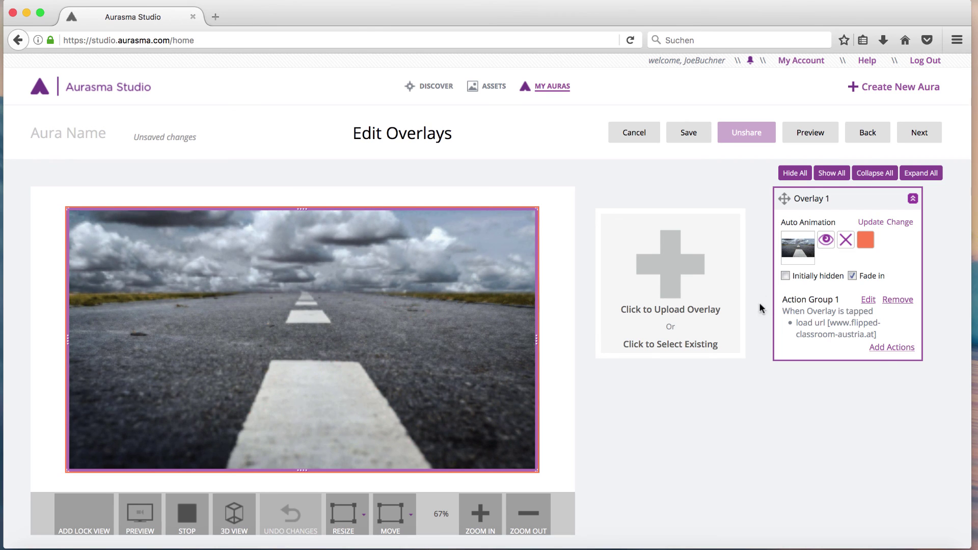
# Step: Proceed to the final aura settings, name the aura "Auto Animation Test" and save it
pyautogui.click(923, 134)
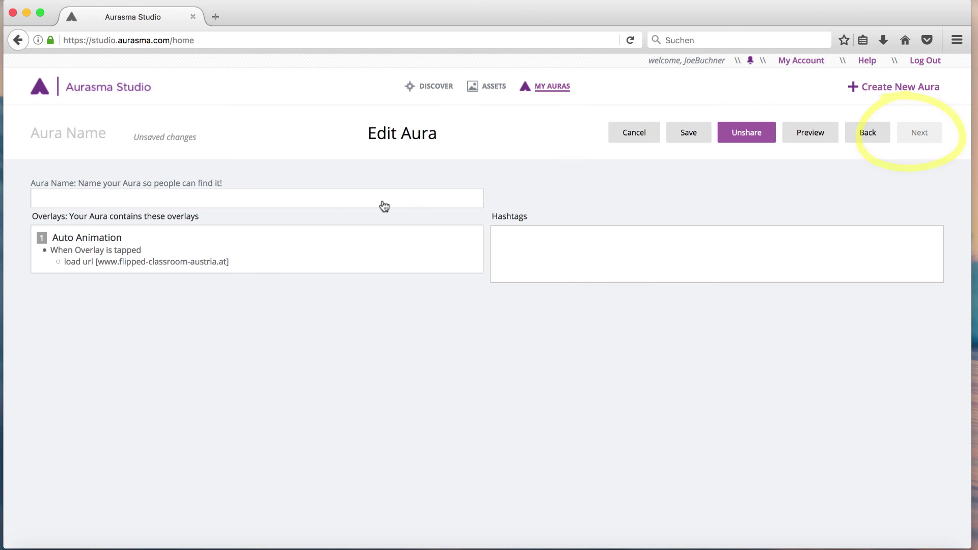
pyautogui.click(307, 197)
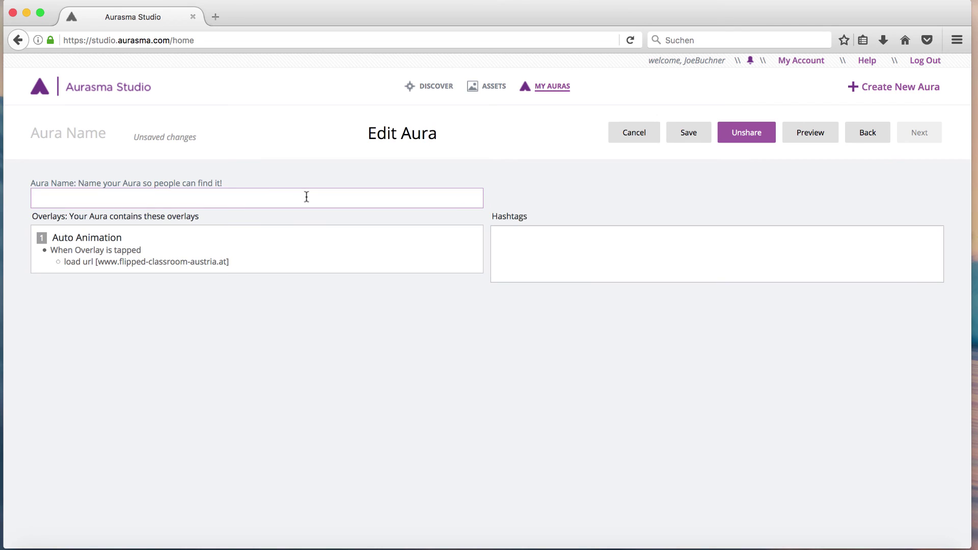
pyautogui.write('Auto ')
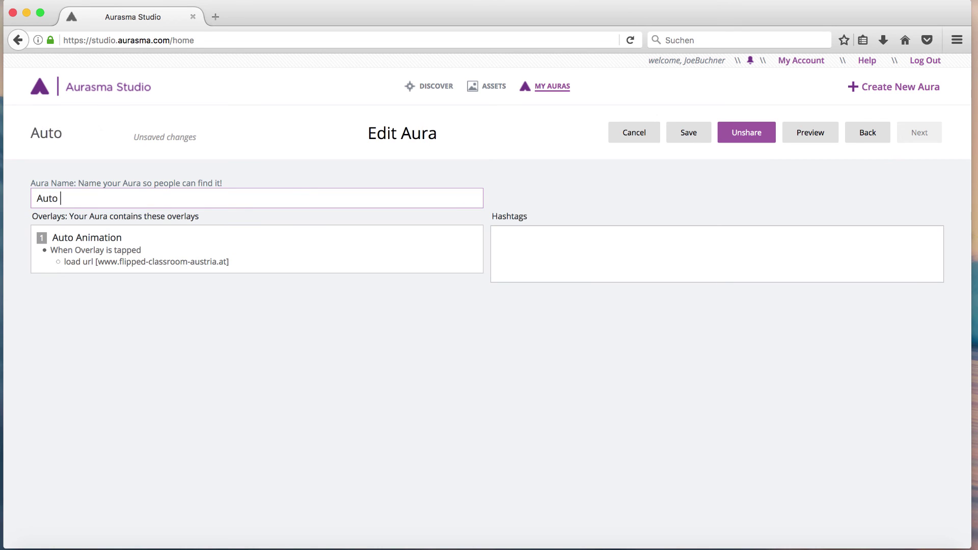
pyautogui.write('Animation Test')
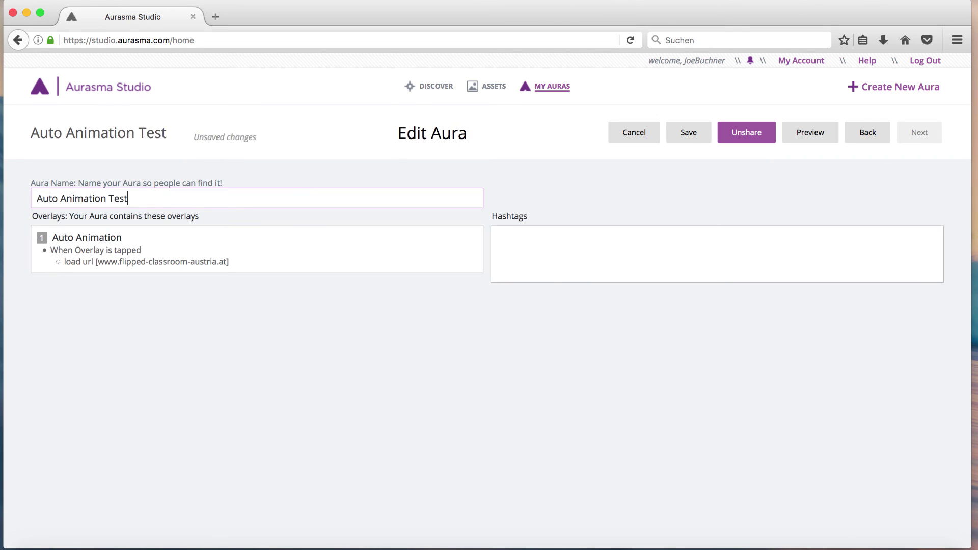
pyautogui.click(689, 135)
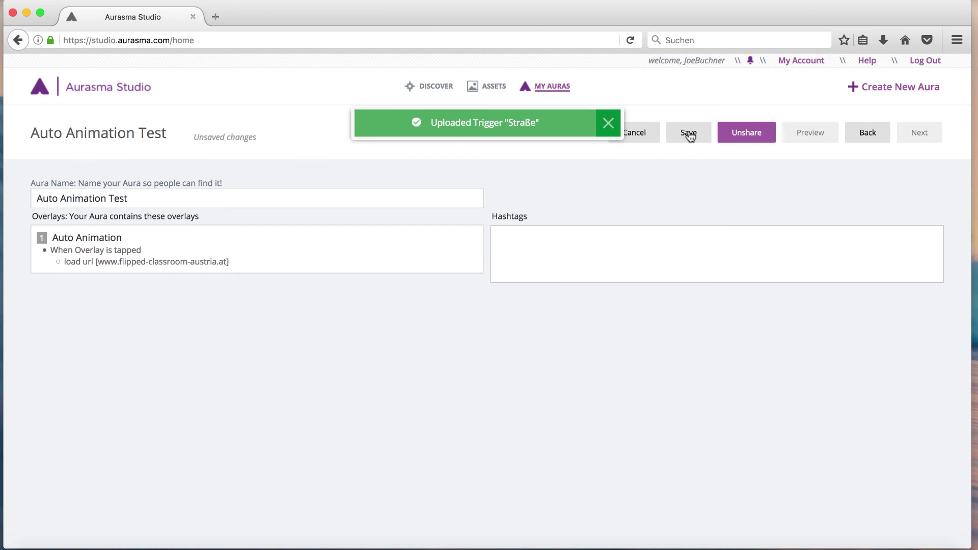